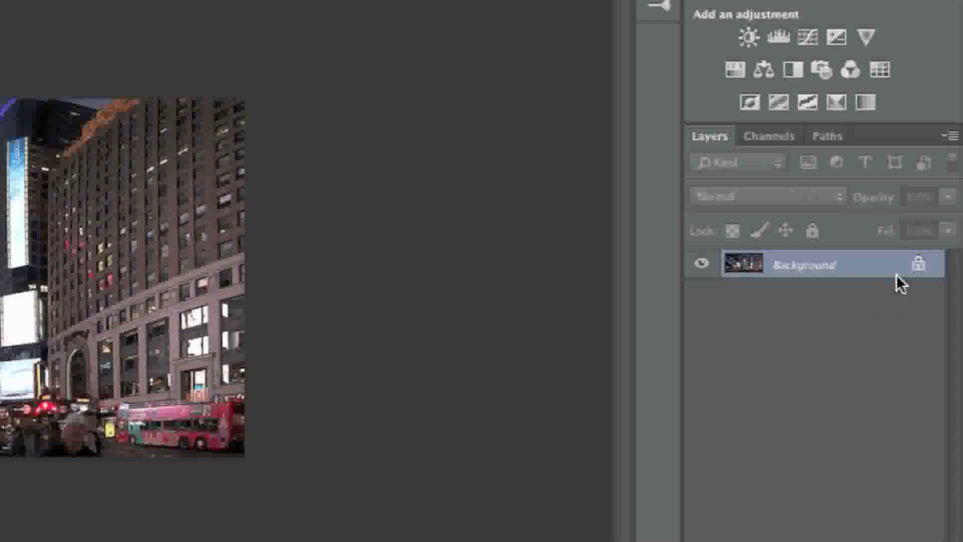
Step: Convert the locked Background of the Times Square photo into an editable Layer 0
double_click(896, 270)
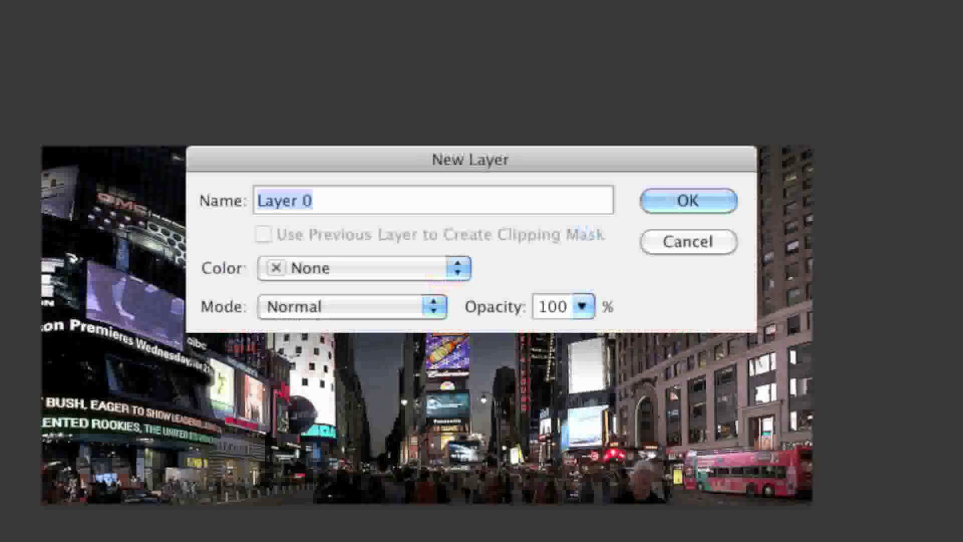
left_click(731, 203)
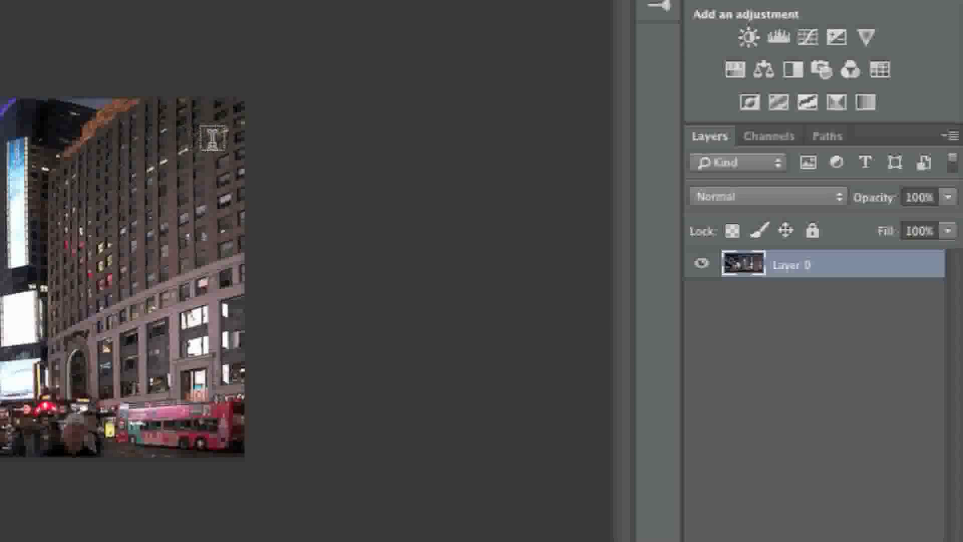
Step: Duplicate Layer 0 to create Layer 0 copy above it
right_click(857, 263)
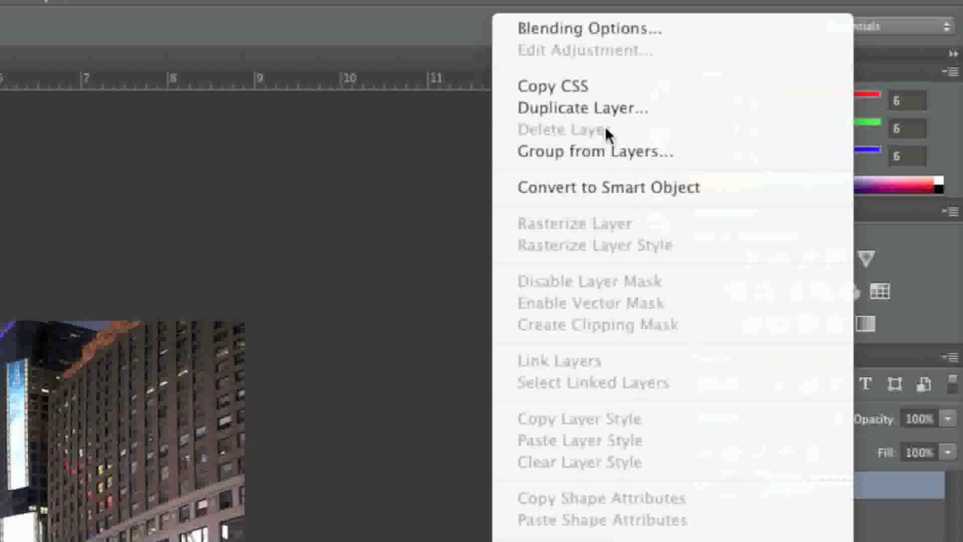
left_click(601, 104)
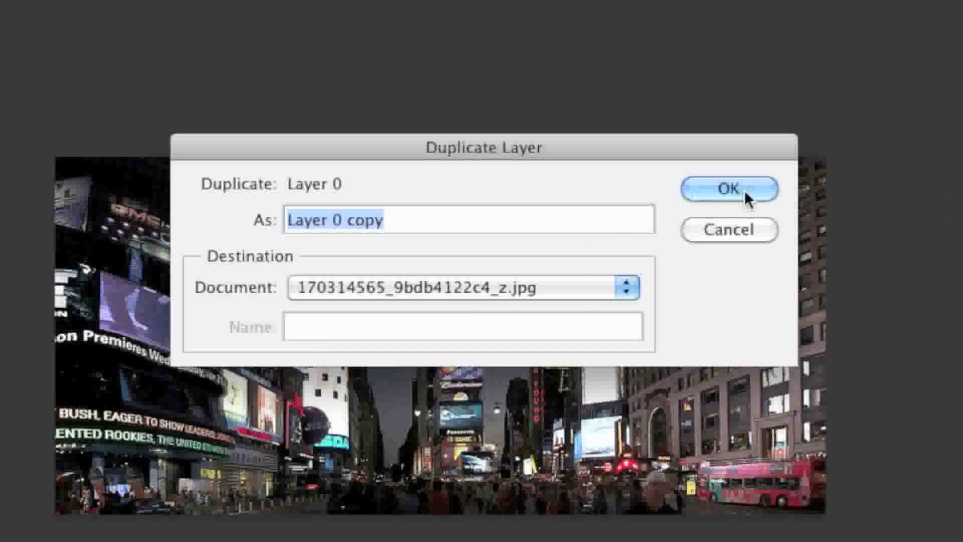
left_click(744, 191)
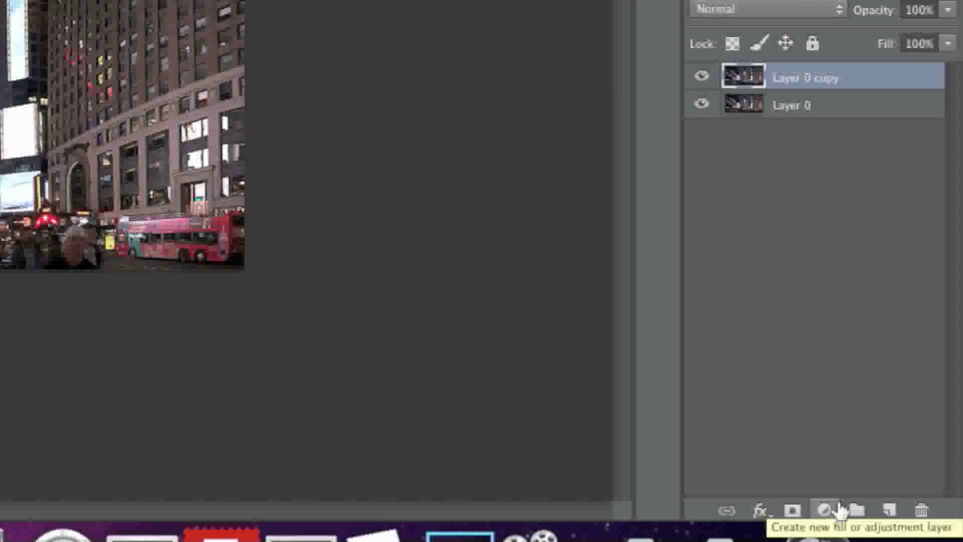
Step: Add a white ffffff Solid Color fill layer and drag it below Layer 0 copy
left_click(837, 509)
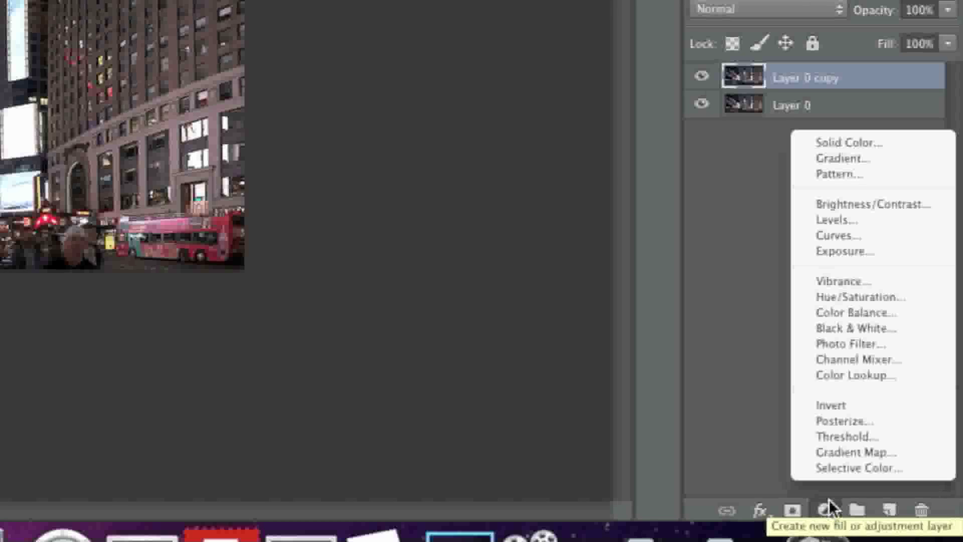
left_click(858, 142)
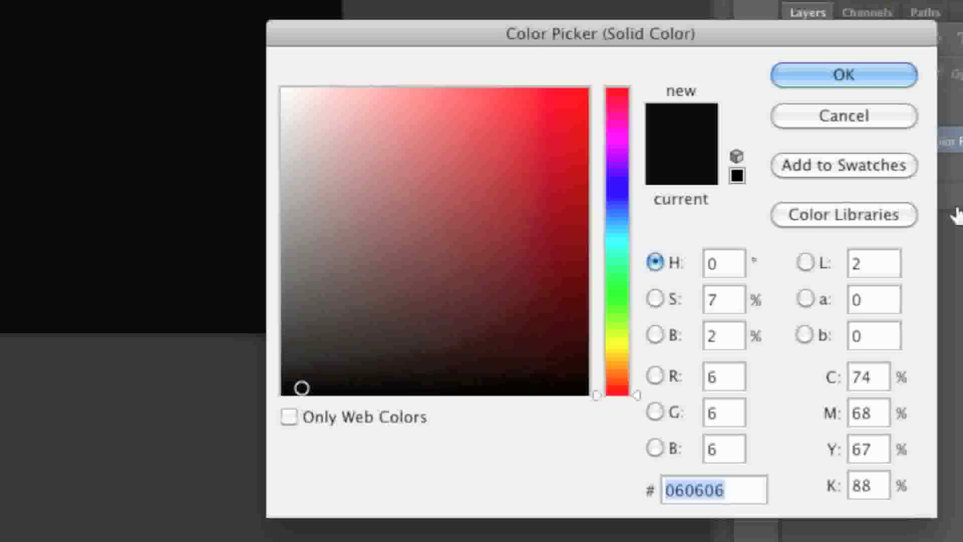
type("ffffff")
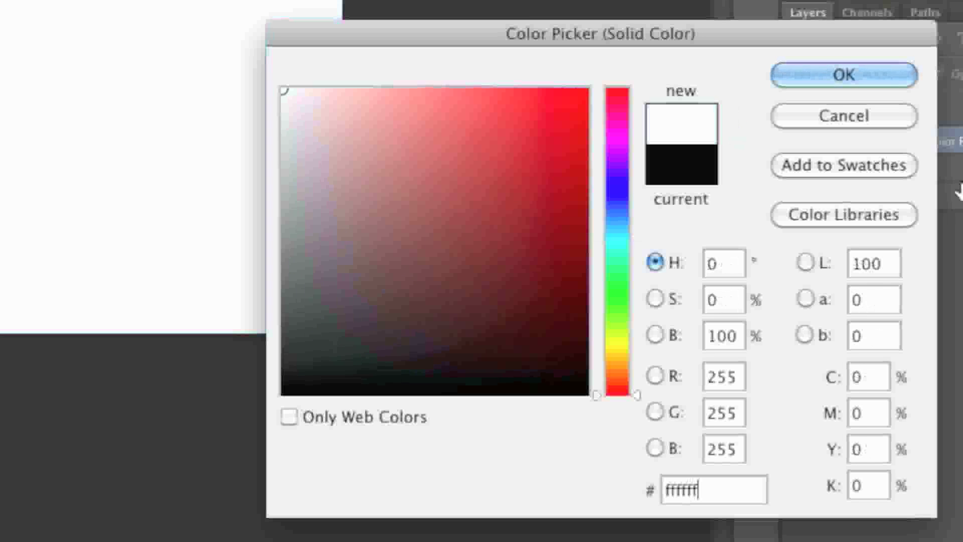
left_click(871, 78)
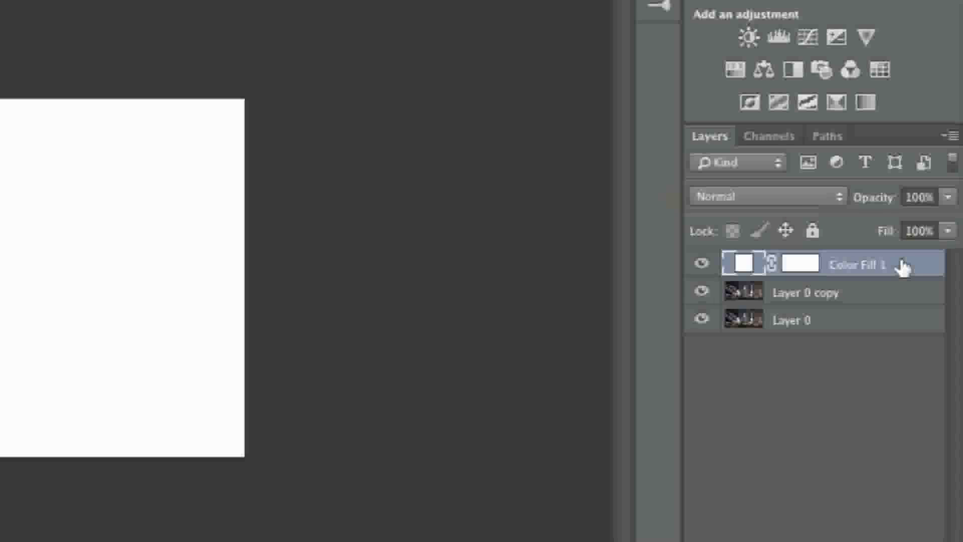
left_click_drag(902, 267, 894, 295)
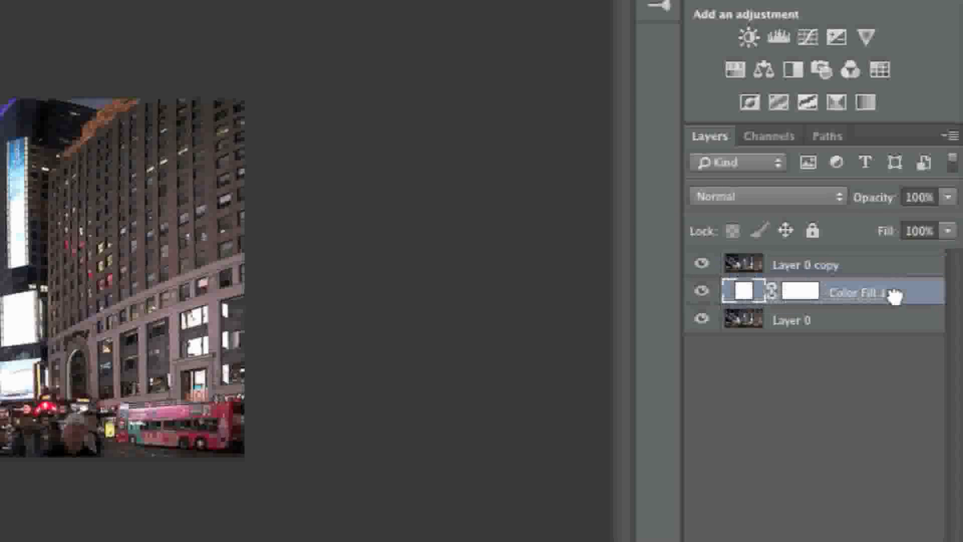
left_click(868, 270)
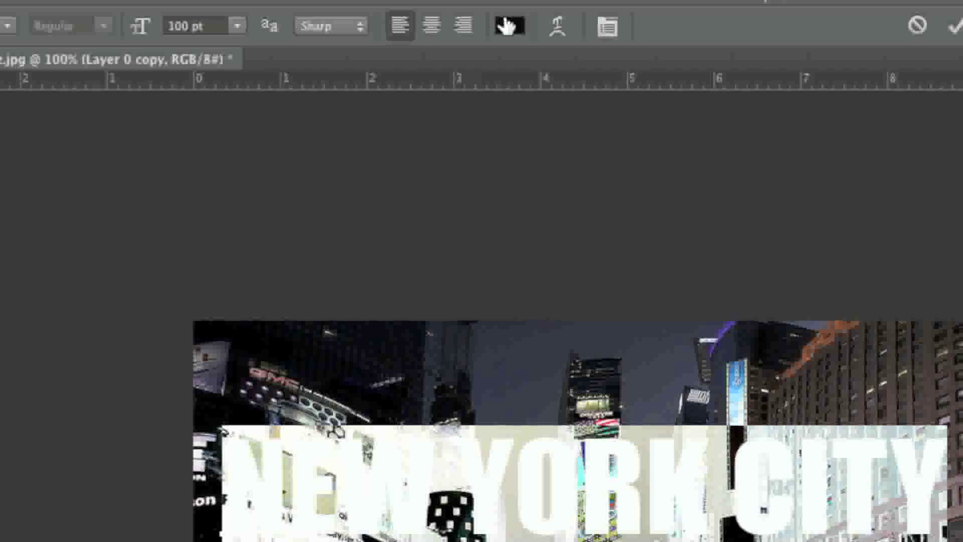
Step: Colour the NEW YORK CITY text red ef0e0e in Impact and commit the type layer
left_click(508, 25)
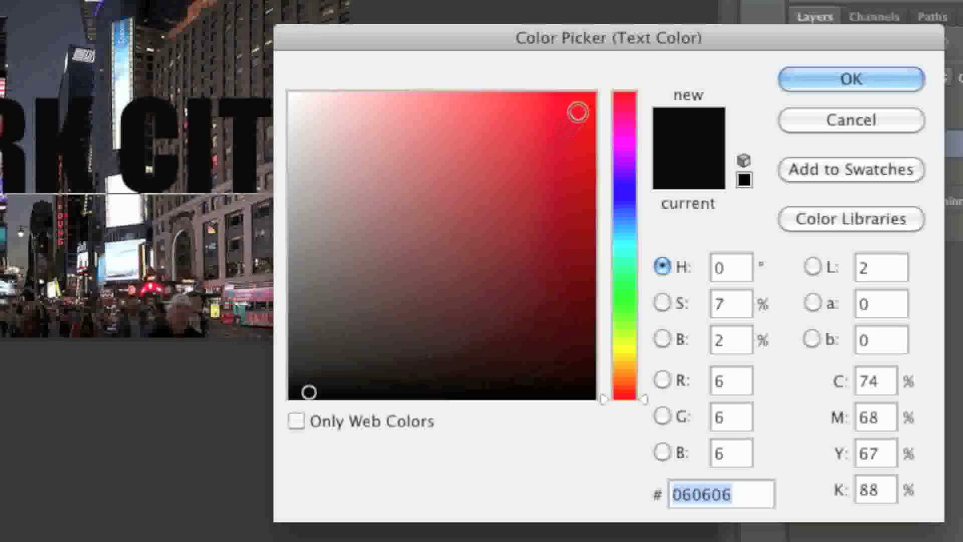
left_click(577, 111)
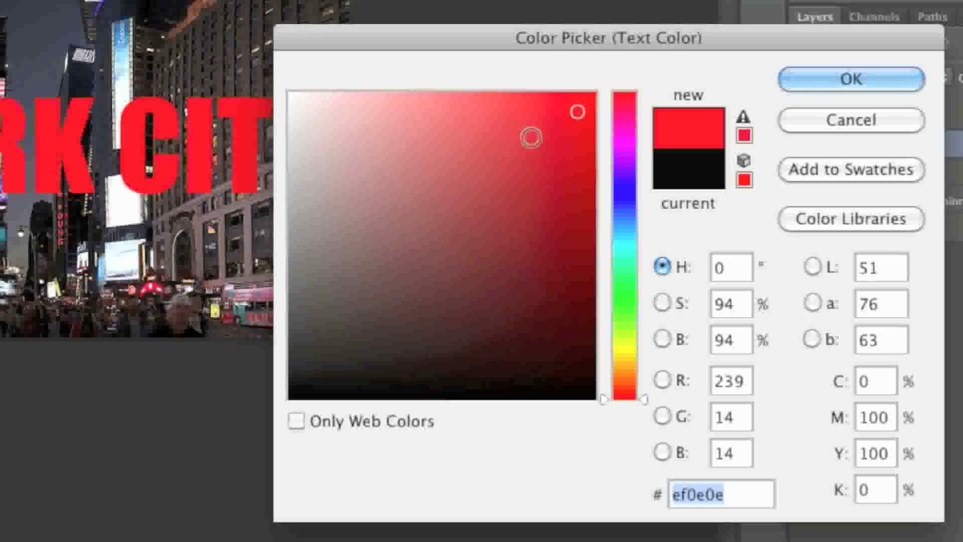
left_click(824, 75)
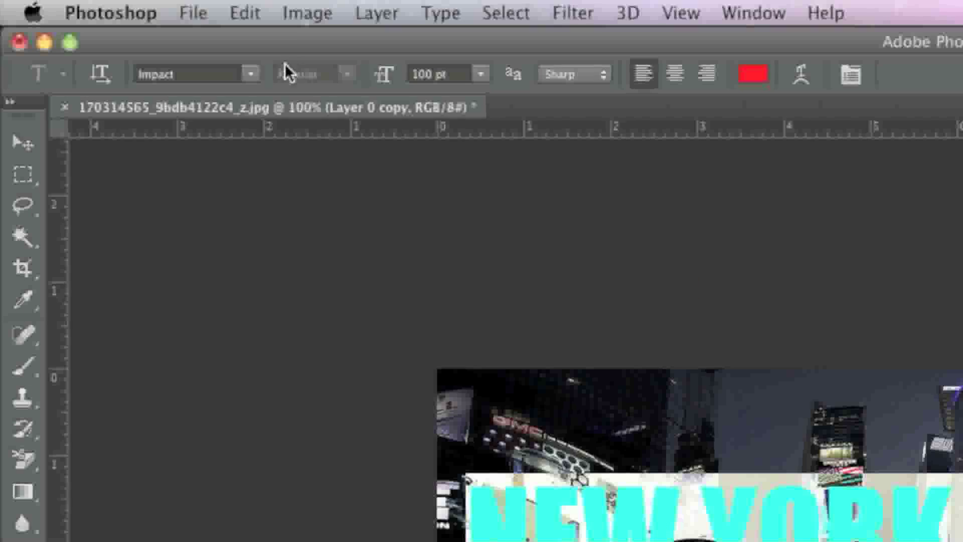
left_click(145, 17)
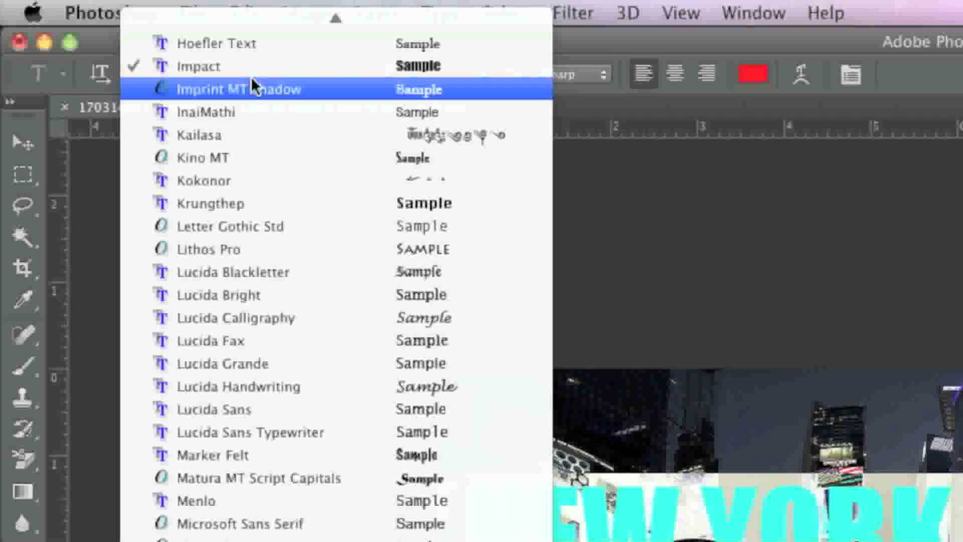
left_click(597, 48)
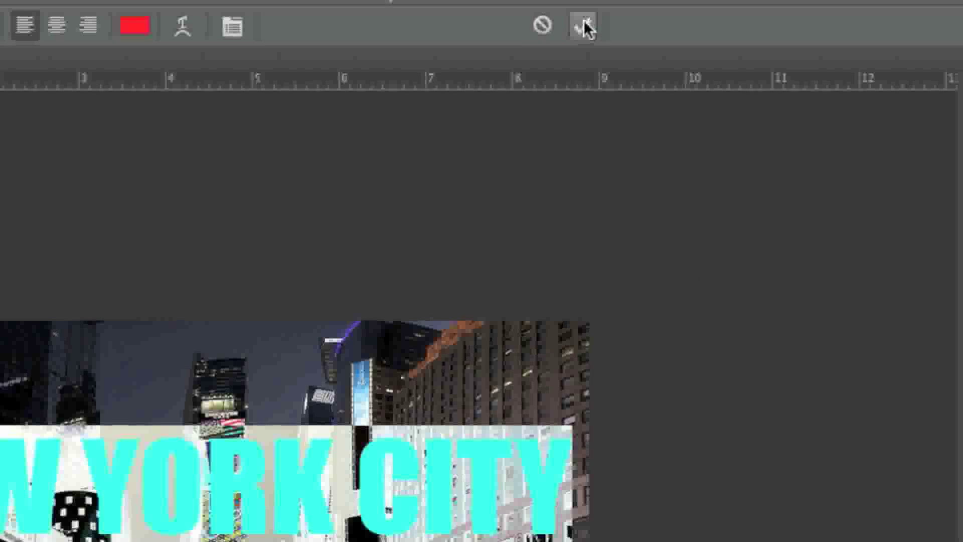
left_click(585, 27)
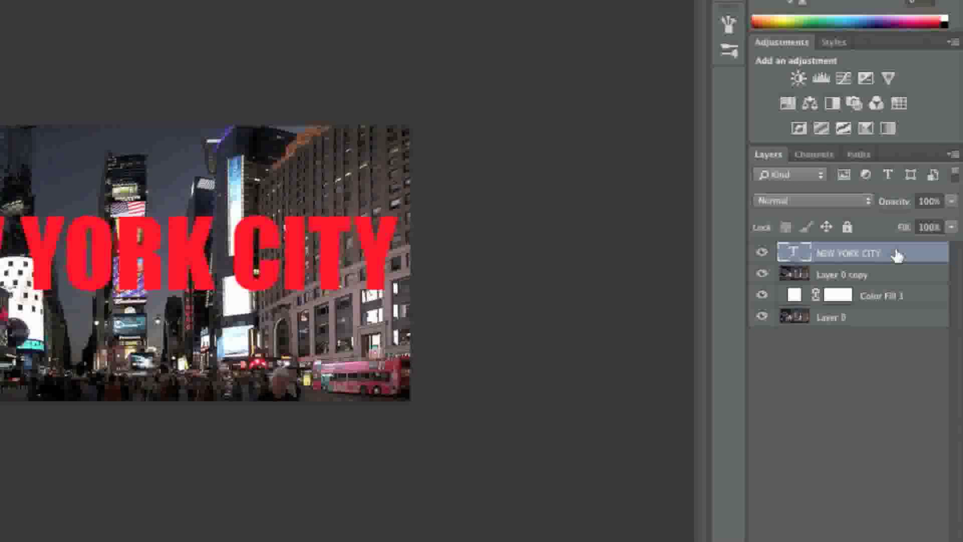
Step: Move the text layer below Layer 0 copy and clip Layer 0 copy to it
left_click_drag(896, 255, 892, 277)
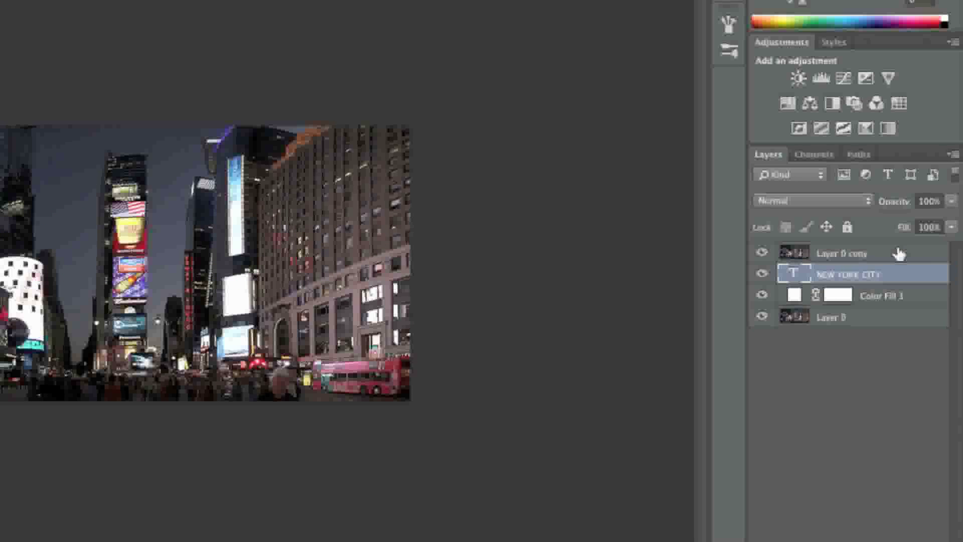
left_click(899, 255)
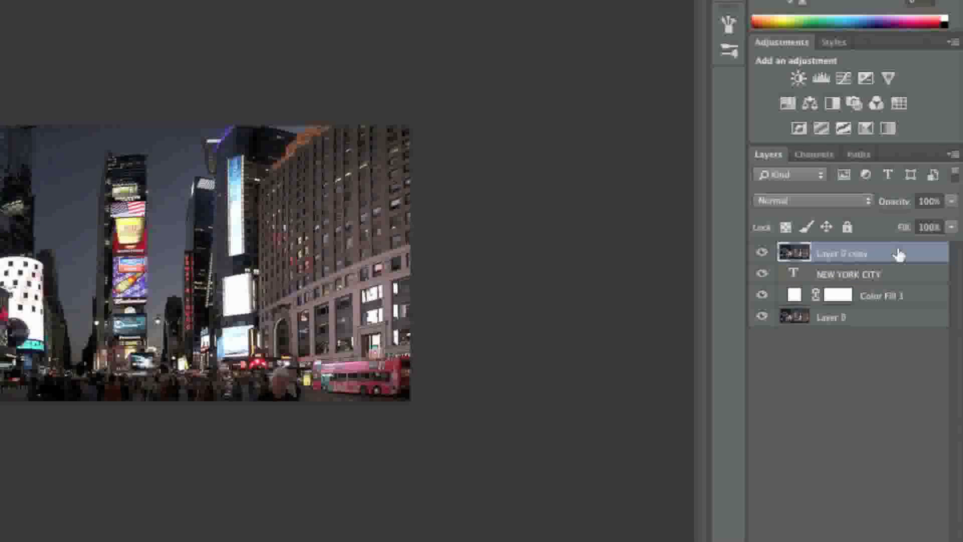
left_click(953, 155)
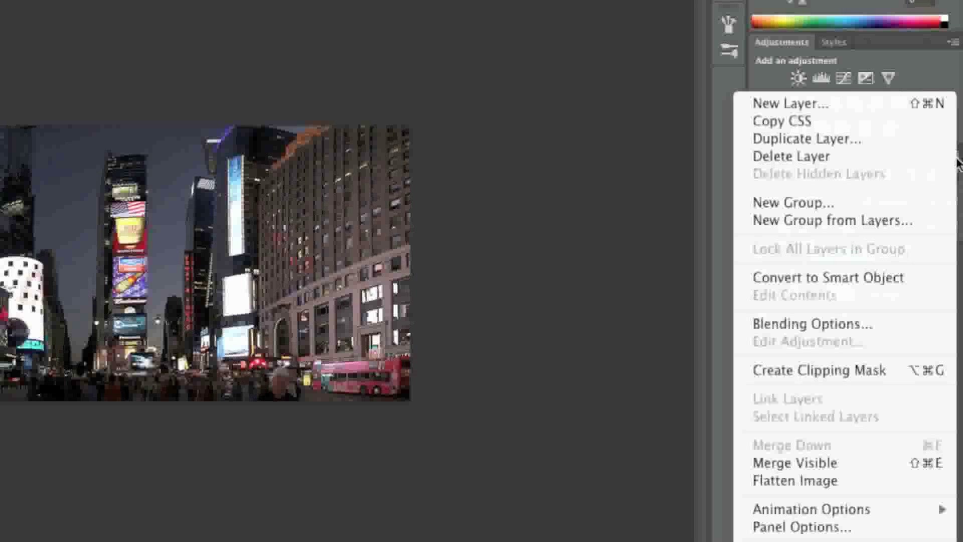
left_click(836, 374)
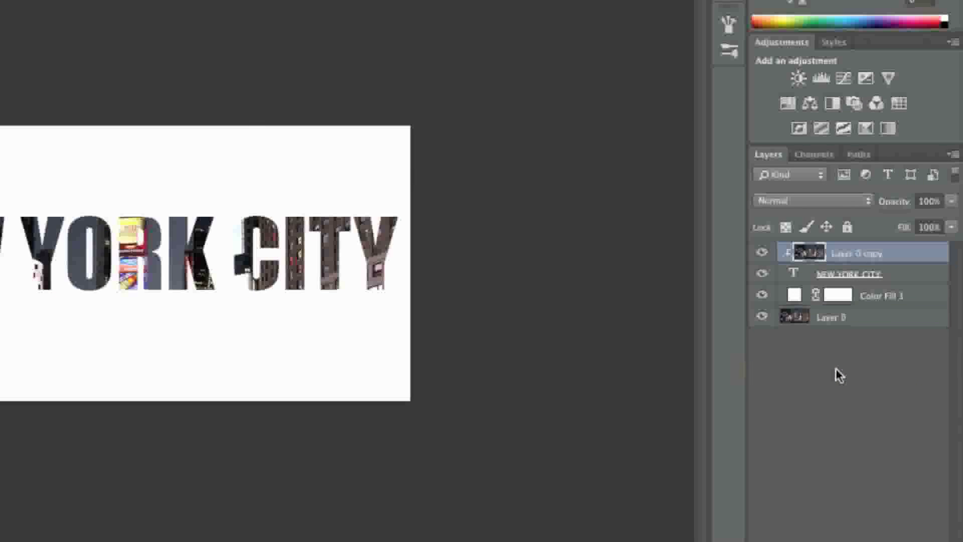
Step: Free Transform the NEW YORK CITY text, enlarging it slightly and moving it to the canvas bottom
left_click(911, 274)
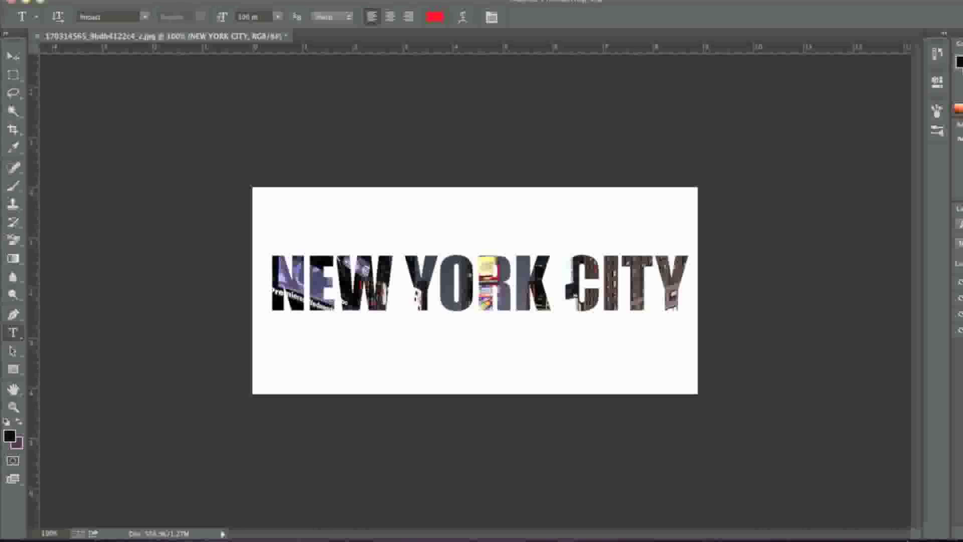
left_click(356, 281)
key("ctrl+a")
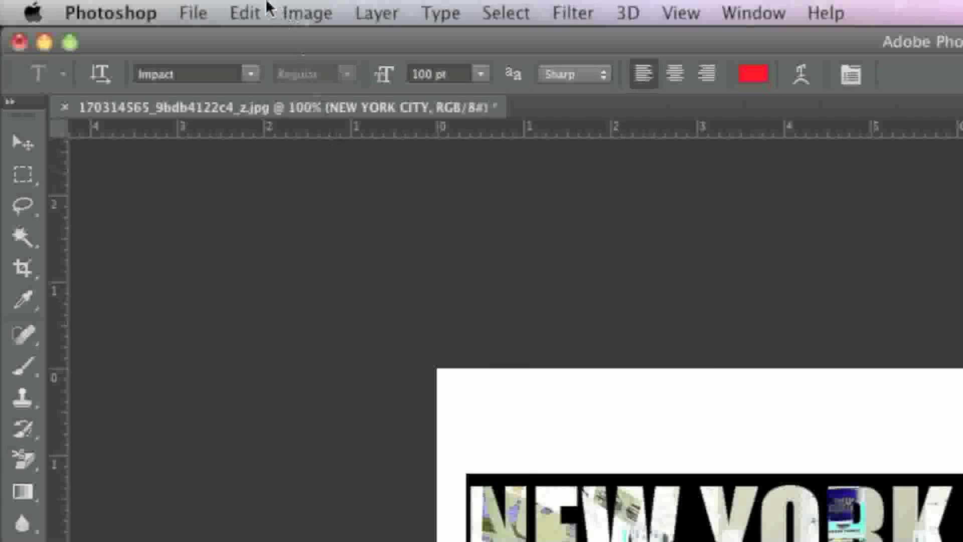
left_click(153, 0)
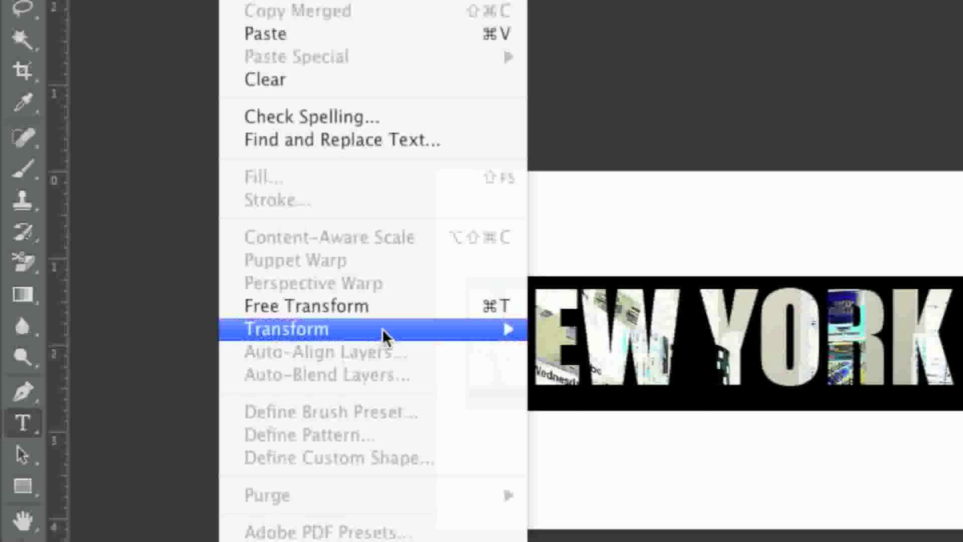
mouse_move(486, 535)
left_click(587, 372)
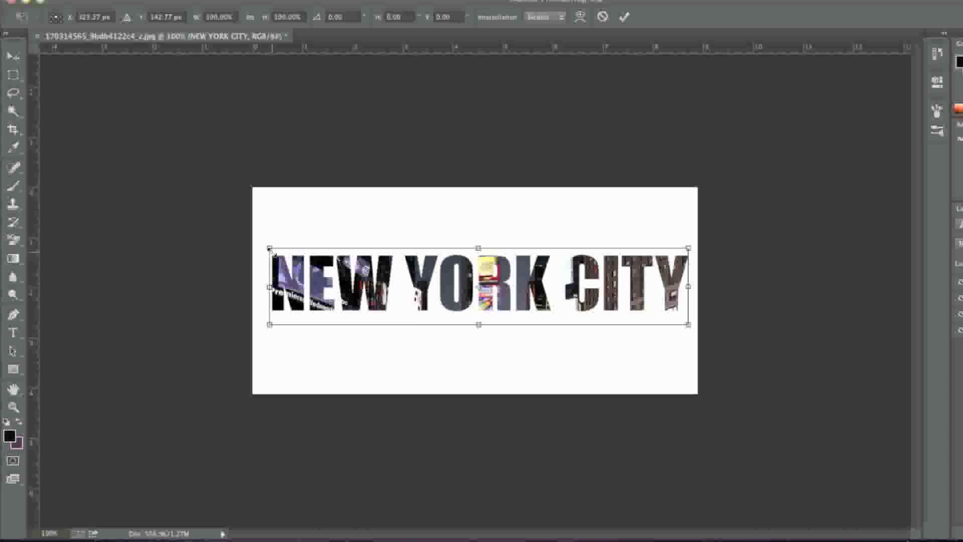
mouse_move(269, 249)
left_mouse_down()
mouse_move(262, 235)
mouse_move(300, 254)
mouse_move(270, 249)
left_mouse_up()
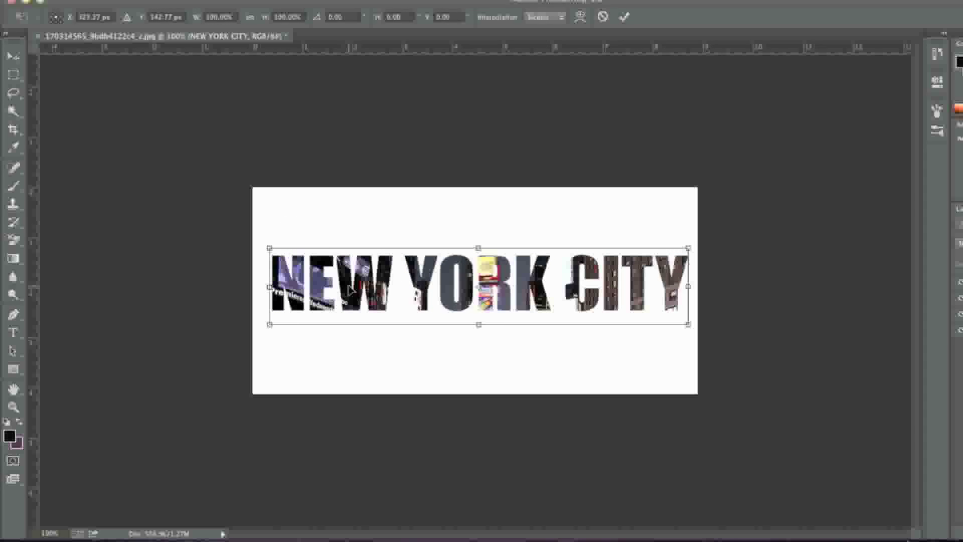
left_click_drag(381, 288, 379, 356)
key("Return")
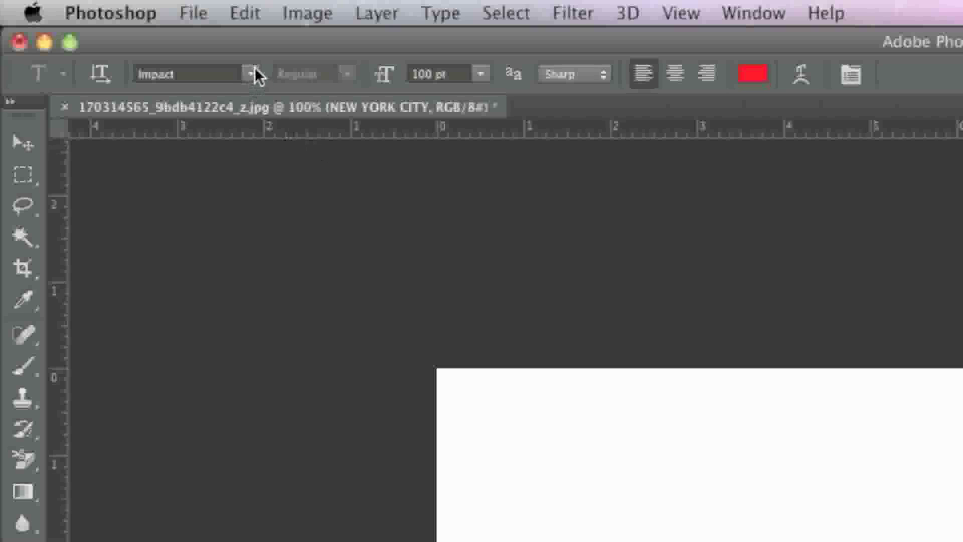
left_click(254, 68)
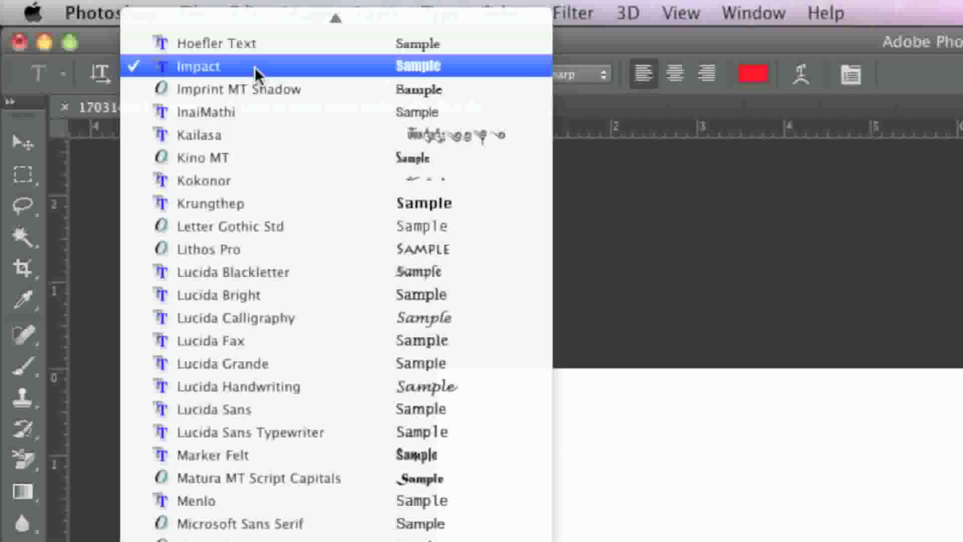
left_click(244, 340)
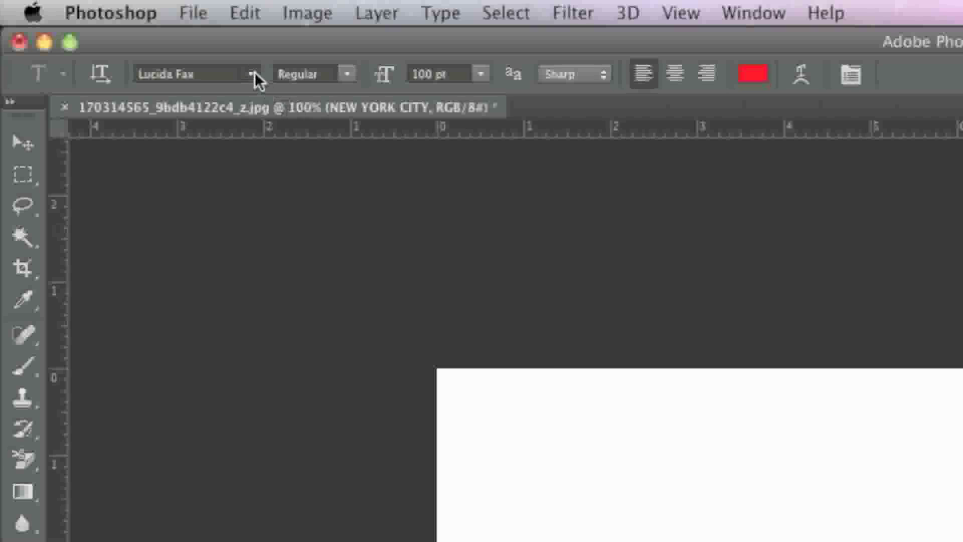
left_click(255, 72)
scroll(271, 201, "up", 5)
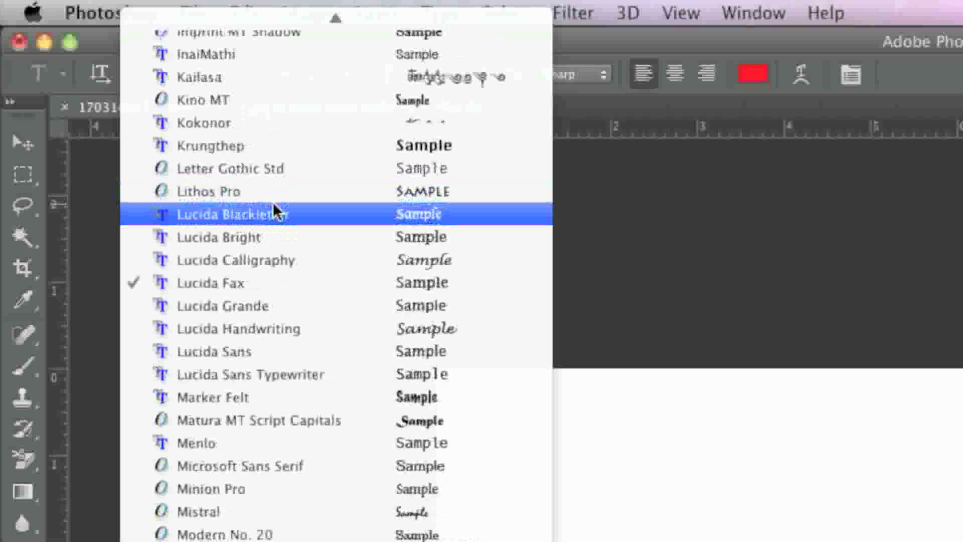
scroll(273, 201, "up", 5)
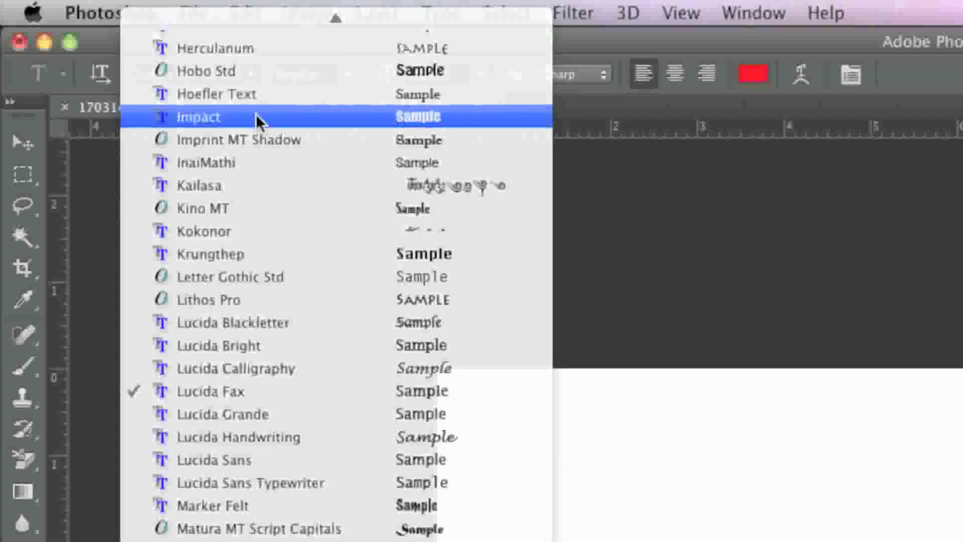
left_click(257, 117)
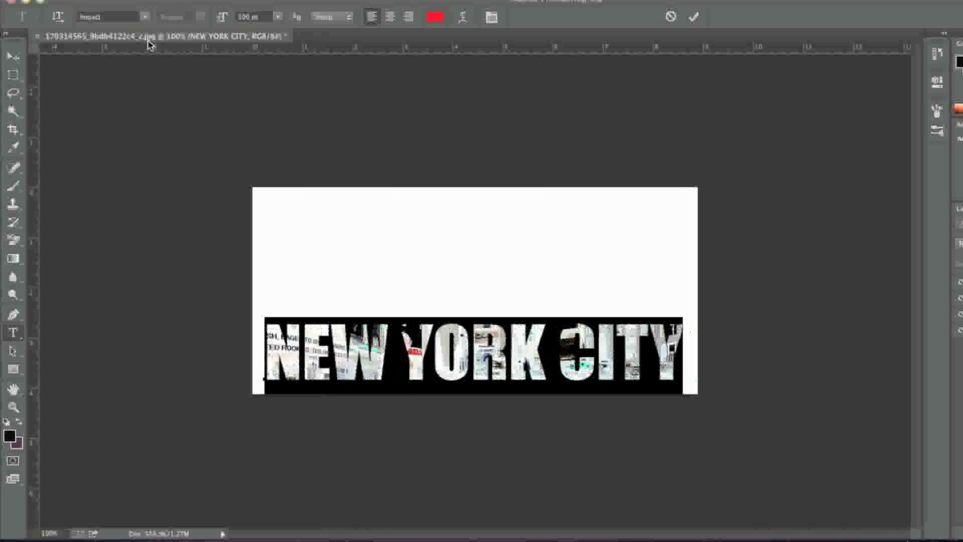
key("super+h")
key("super+Return")
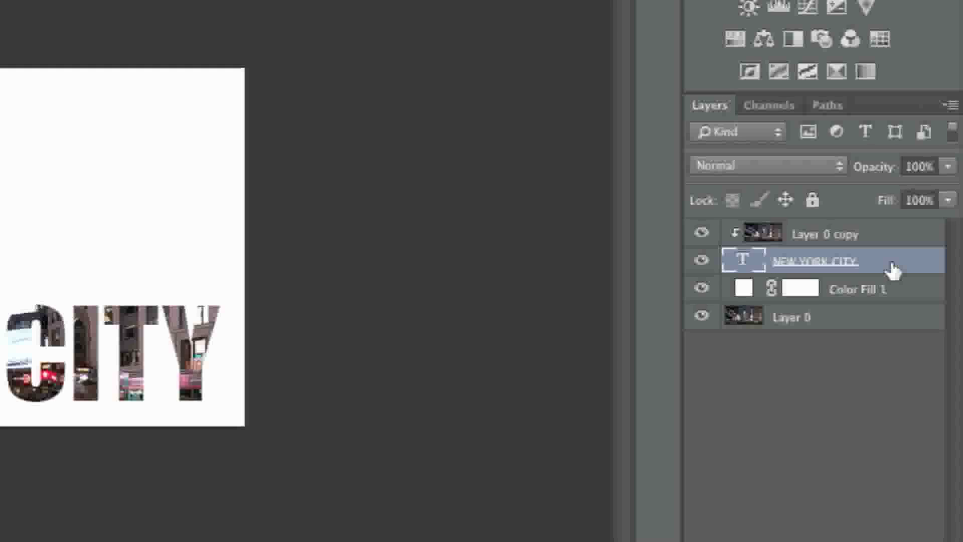
Step: Add a 3 px light greyish-blue stroke around the NEW YORK CITY letters
double_click(892, 270)
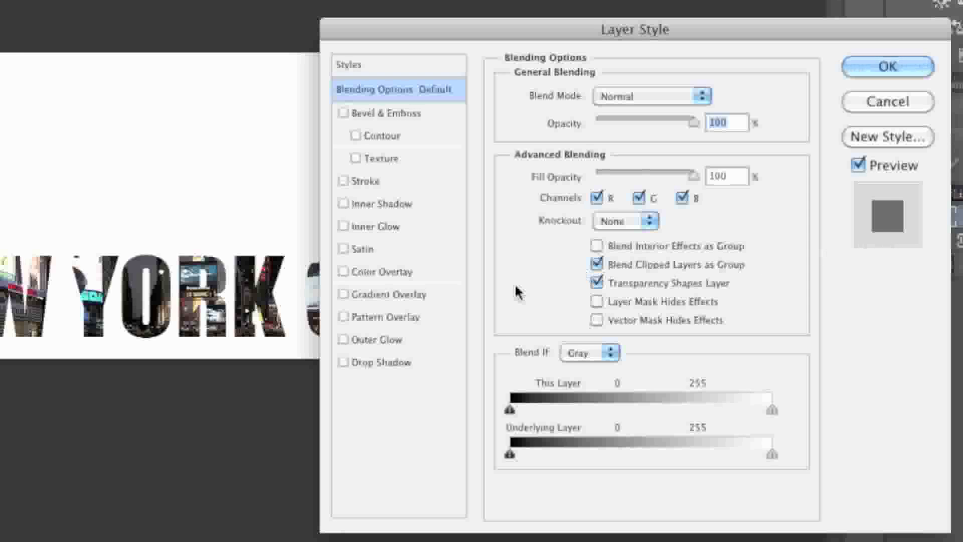
left_click(343, 179)
left_click(384, 182)
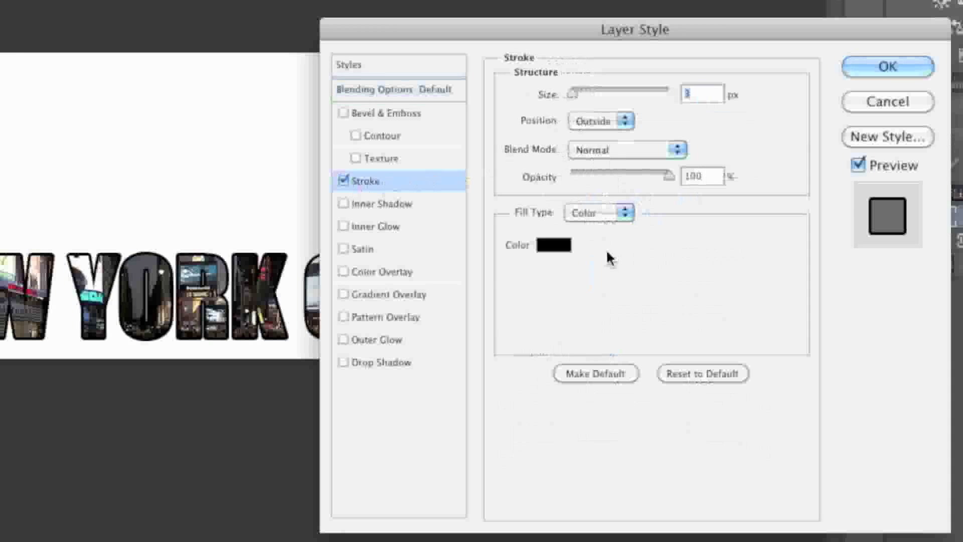
left_click(556, 246)
left_click_drag(702, 183, 713, 155)
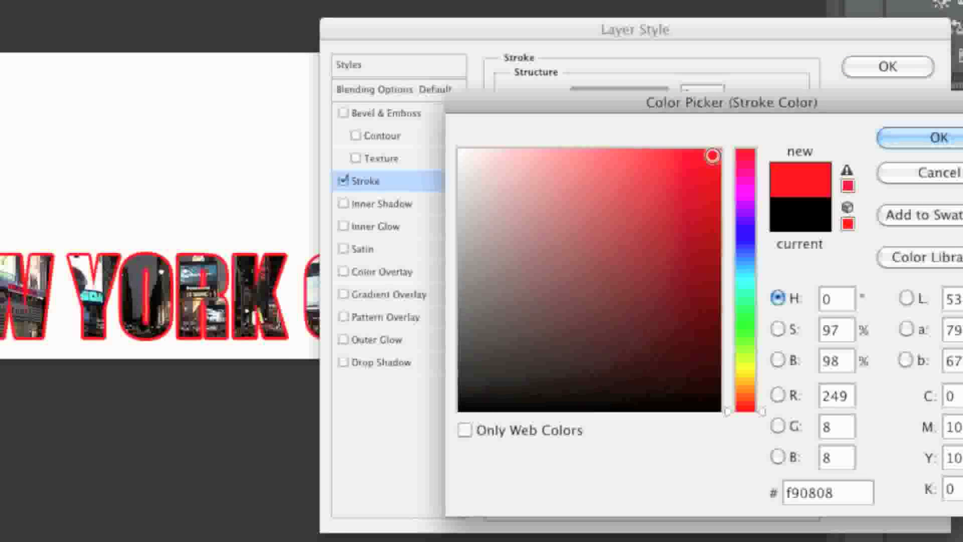
left_click(745, 240)
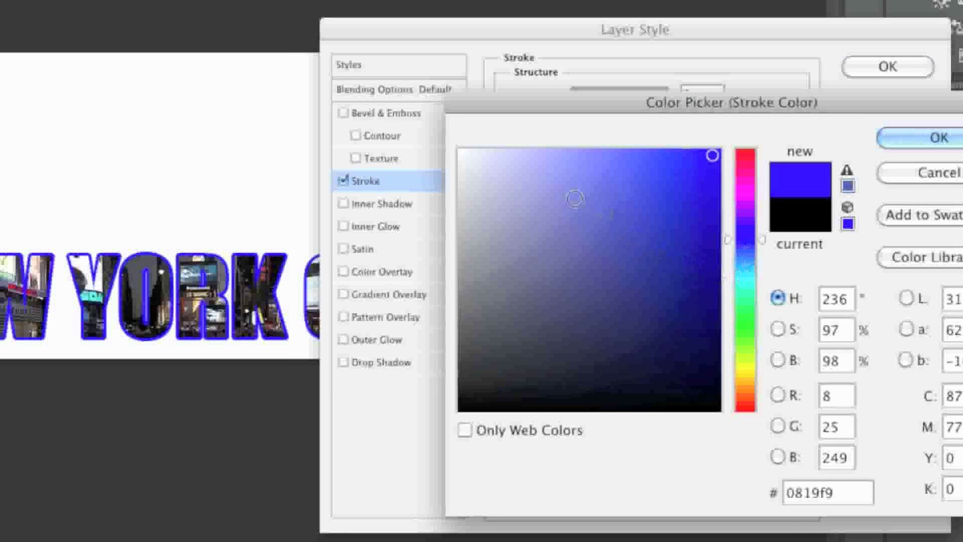
left_click(553, 153)
left_click(508, 259)
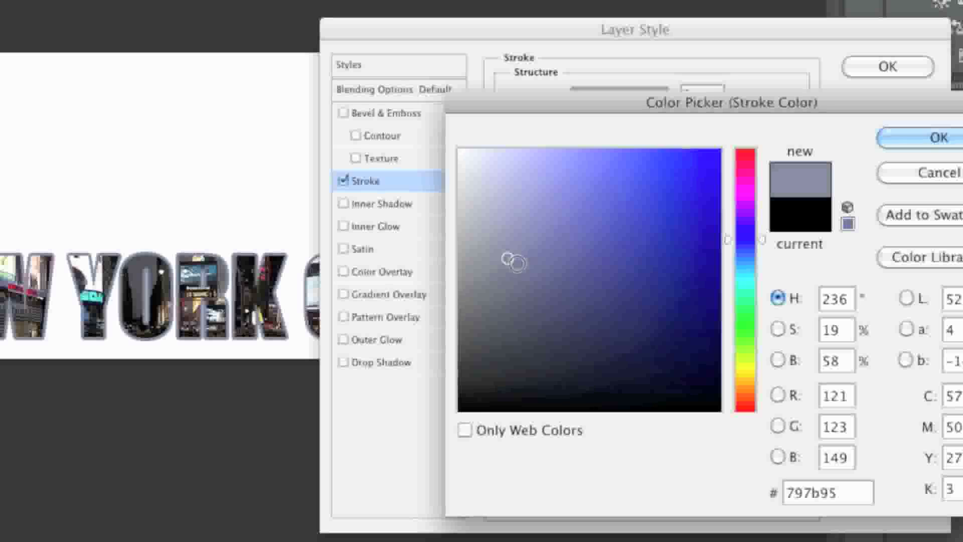
left_click(502, 280)
left_click(512, 243)
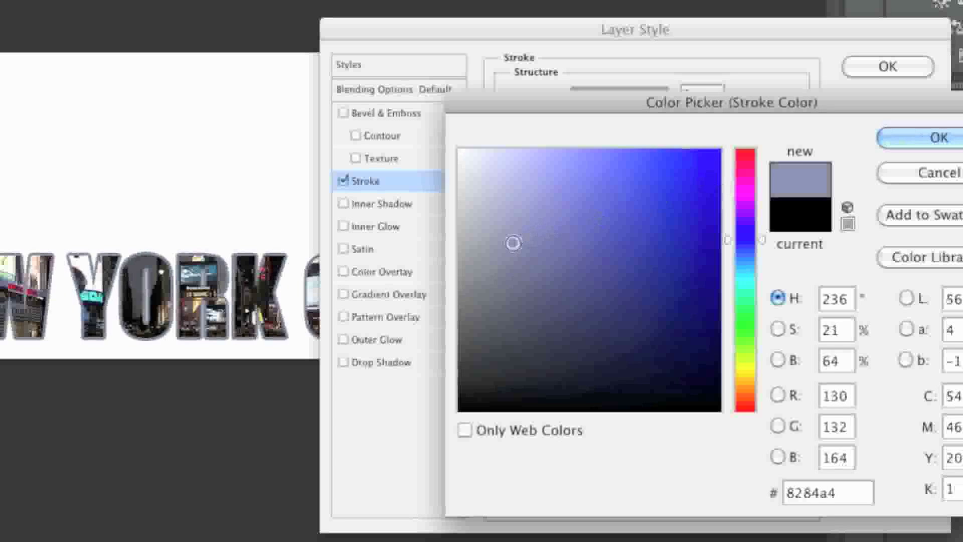
left_click(502, 277)
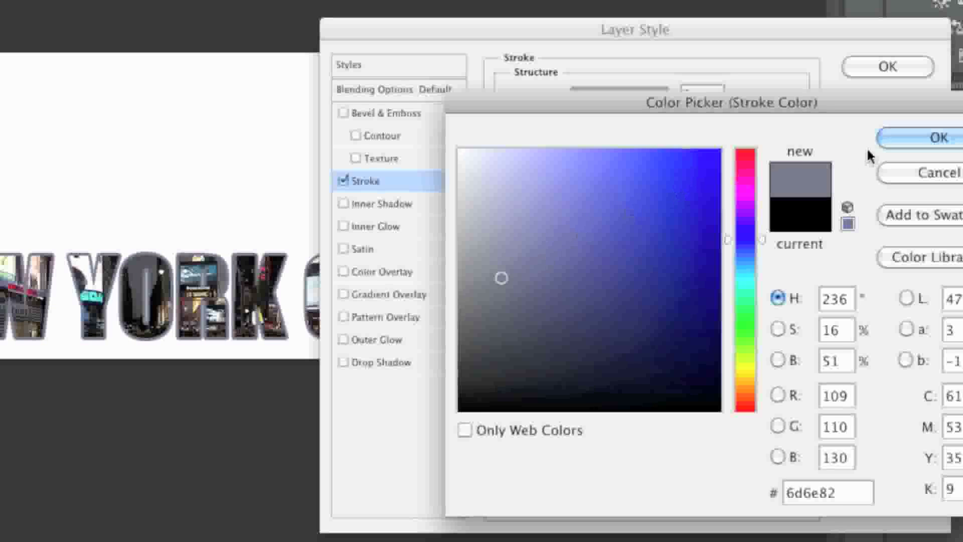
left_click(490, 230)
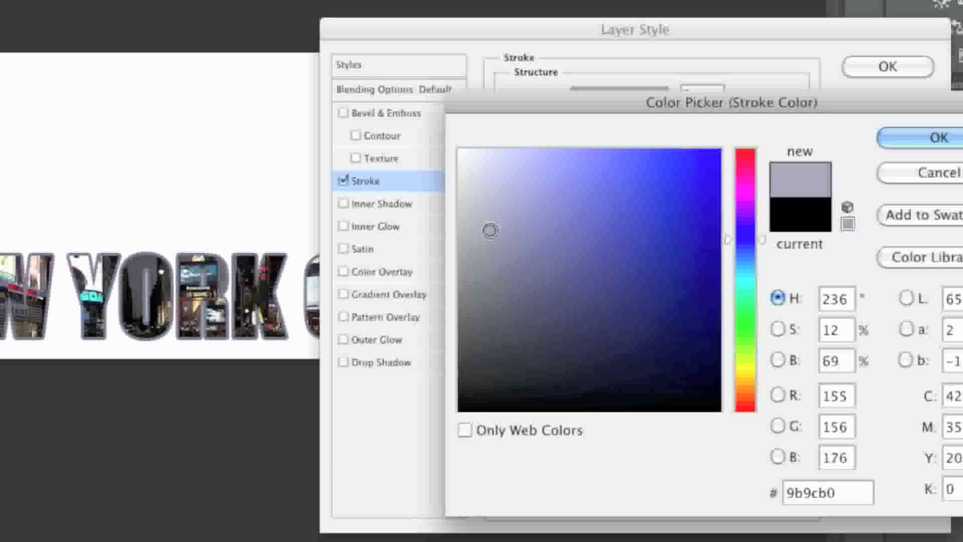
left_click(914, 137)
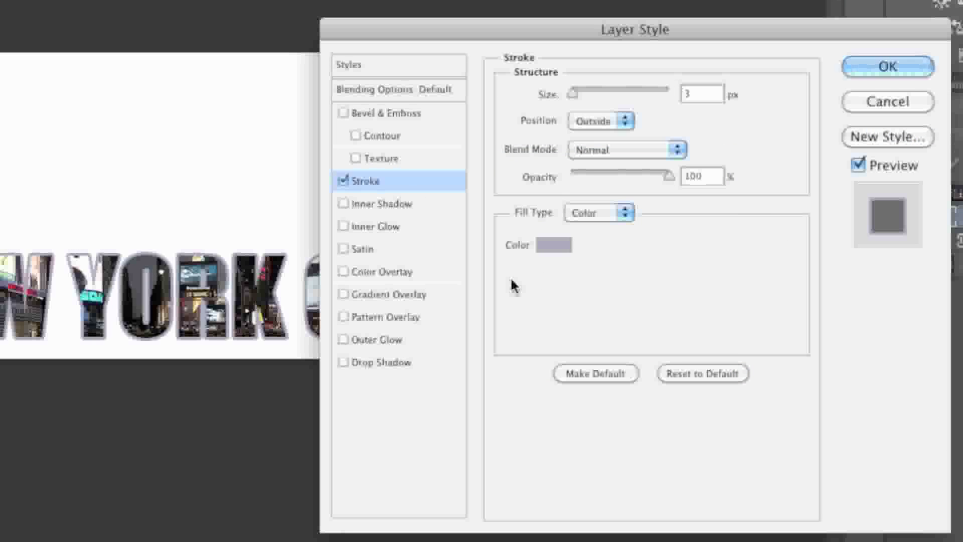
Step: Add a drop shadow at about 93° and apply the layer styles
left_click(384, 362)
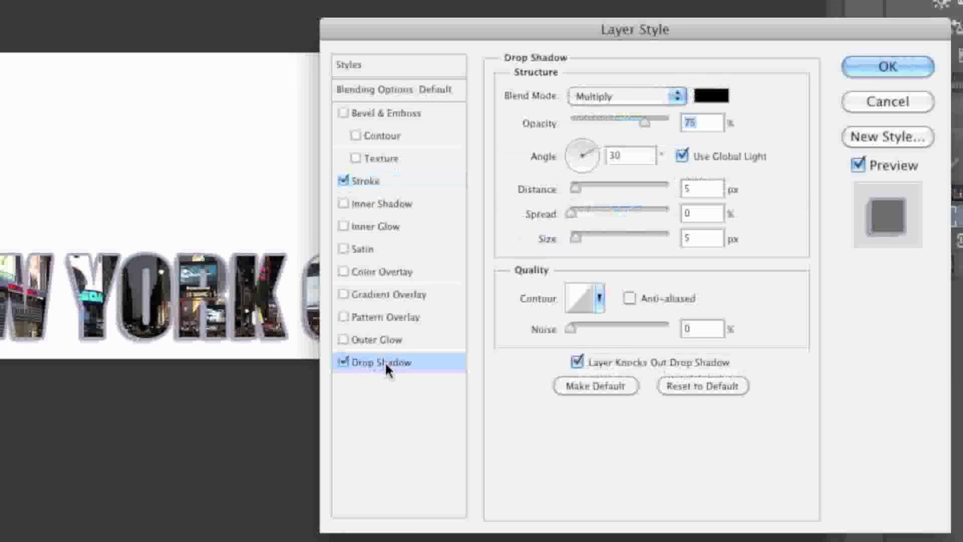
left_click(583, 146)
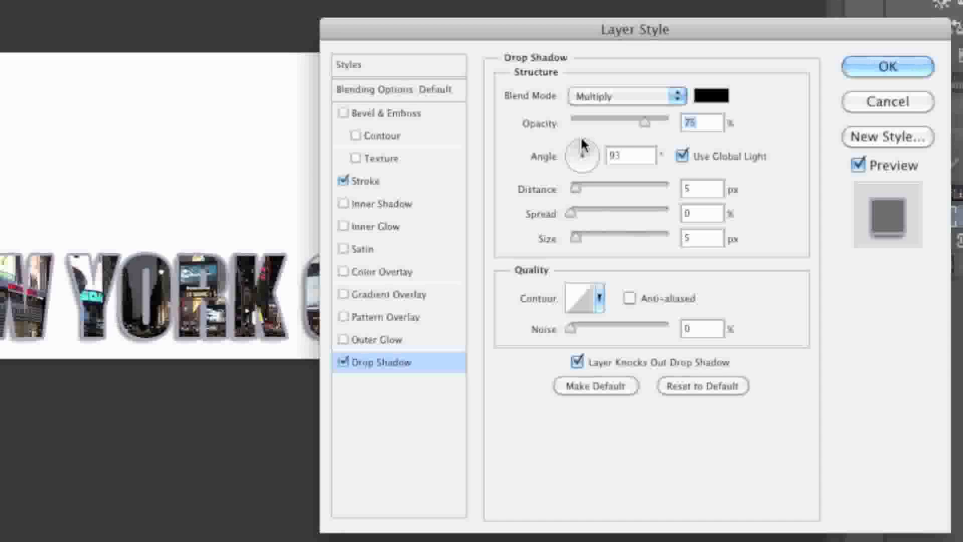
left_click(876, 67)
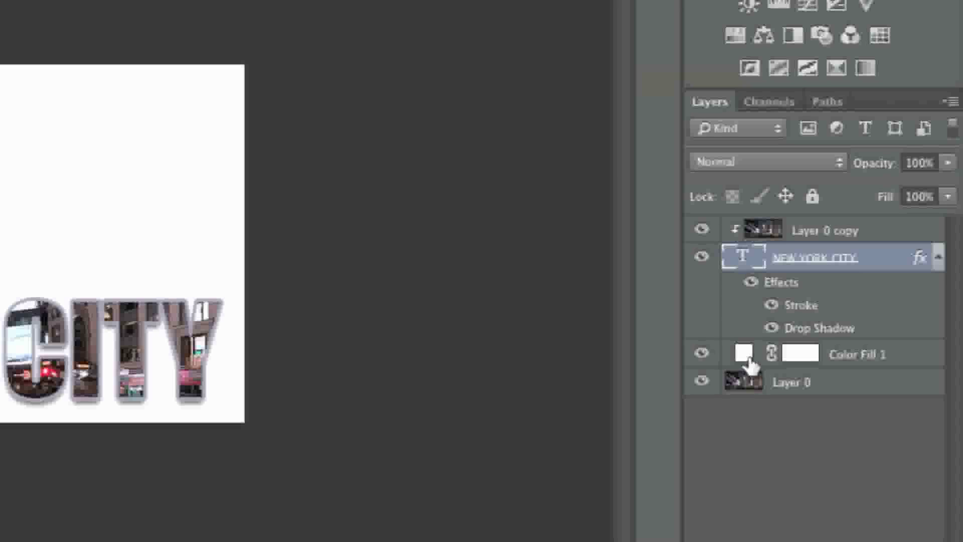
Step: Change the Color Fill 1 layer's colour from white to dark red #590000
left_click(744, 357)
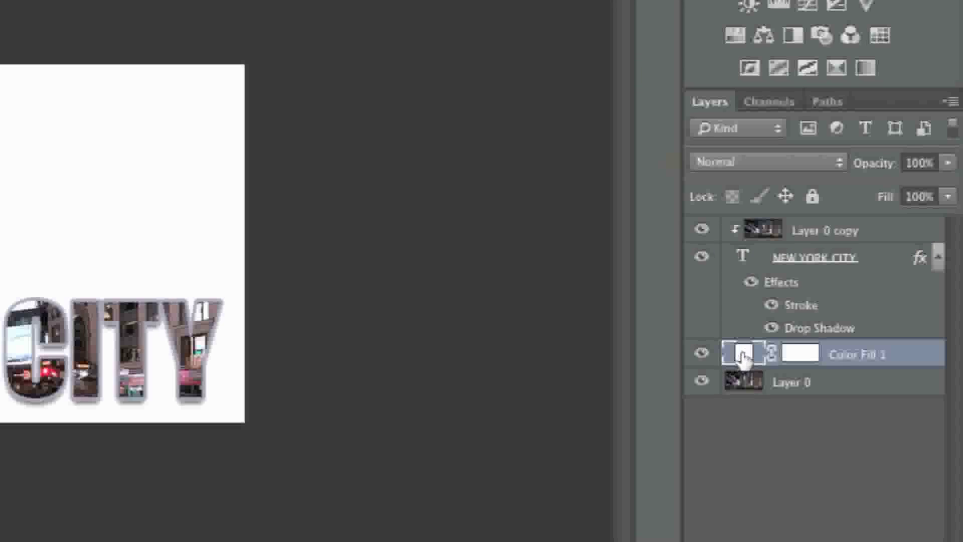
double_click(743, 357)
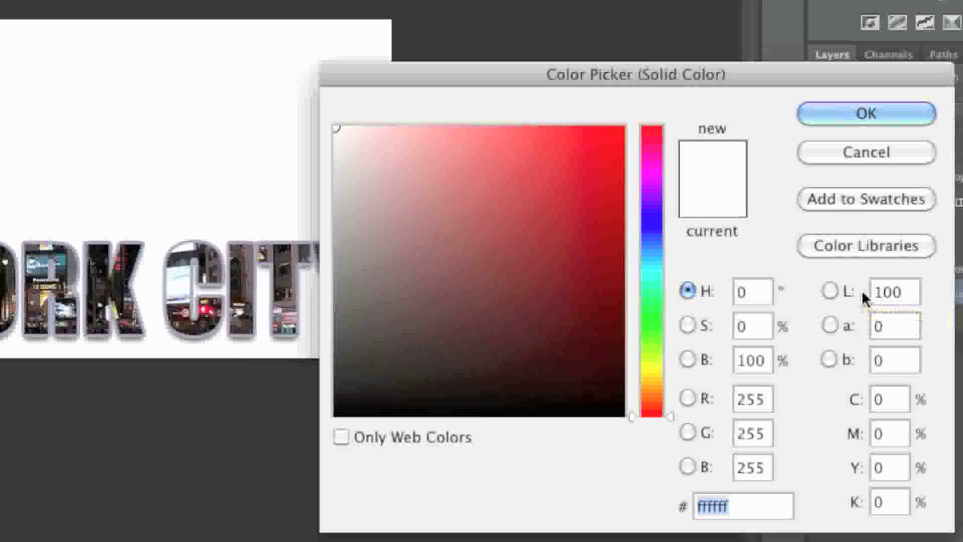
left_click(617, 144)
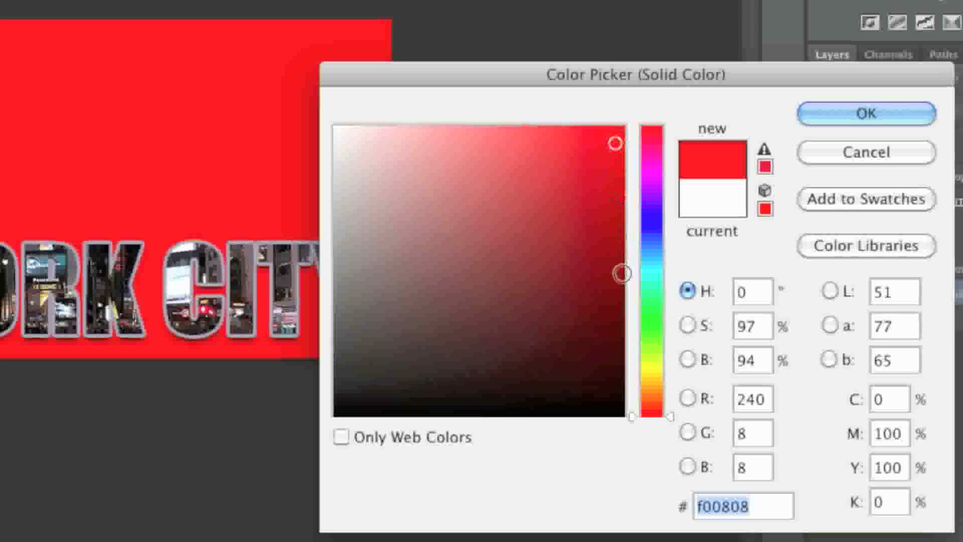
left_click(620, 275)
left_click(617, 400)
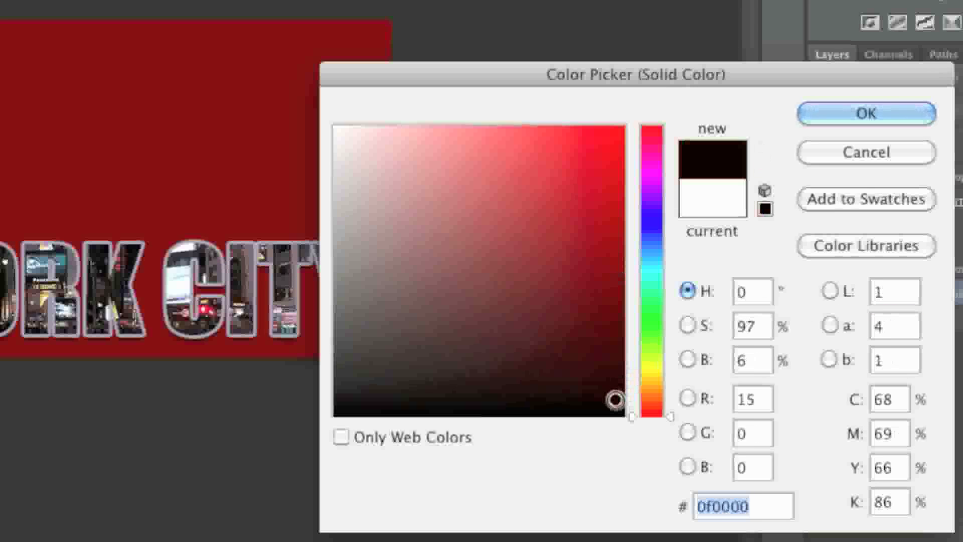
left_click(616, 387)
left_click(617, 332)
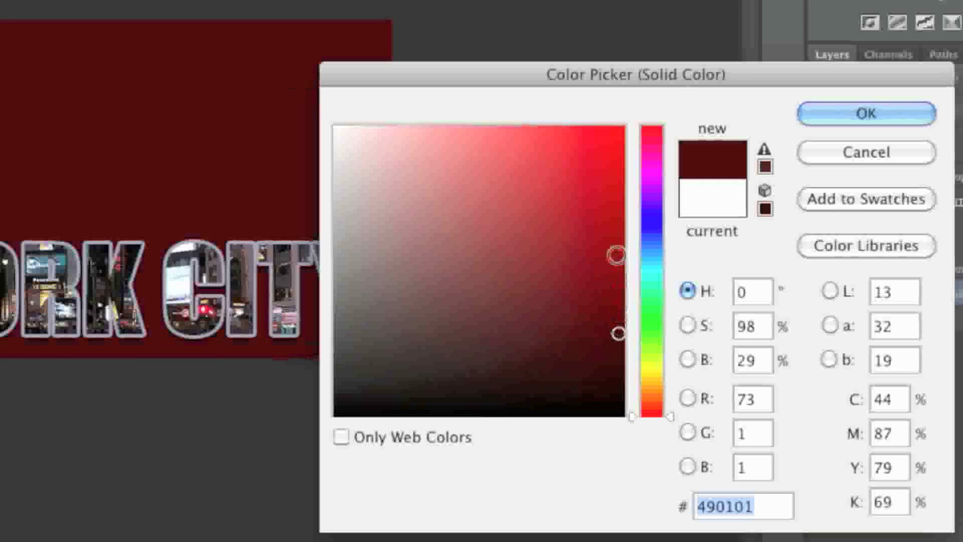
left_click(616, 244)
left_click(617, 269)
left_click(619, 288)
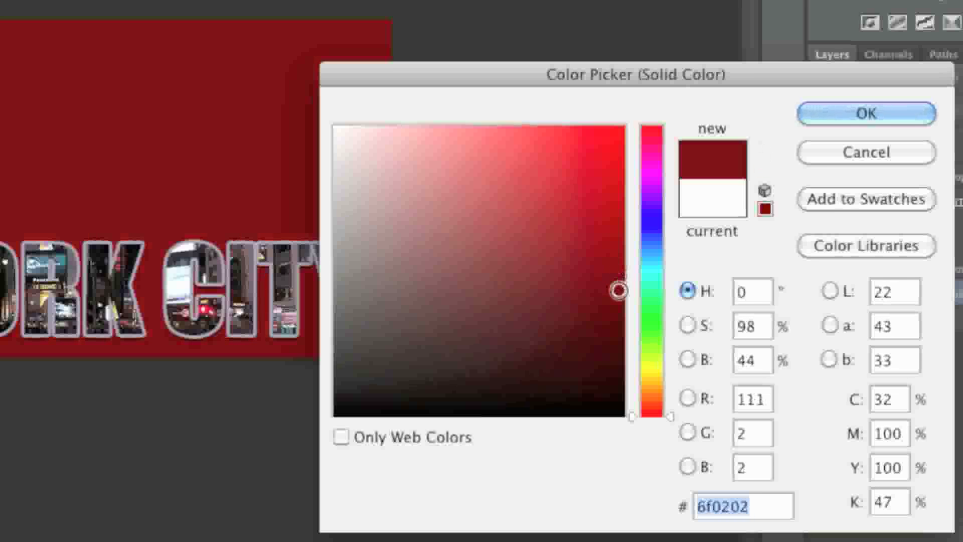
left_click(623, 315)
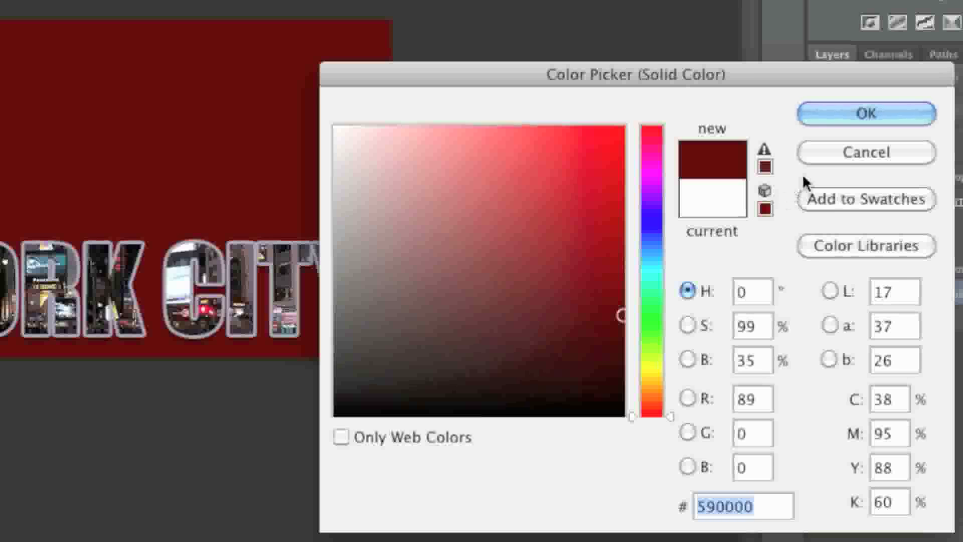